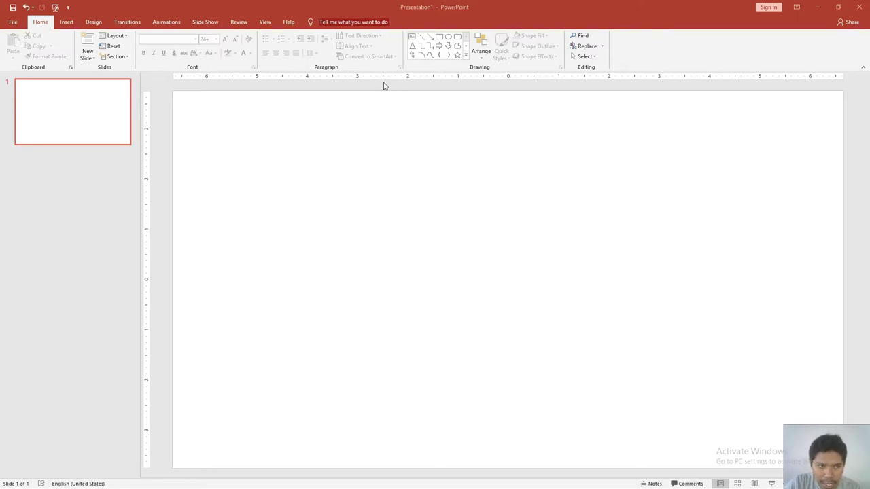
Step: From the Insert tab, show the Screenshot list with its two open windows and Screen Clipping
click(66, 22)
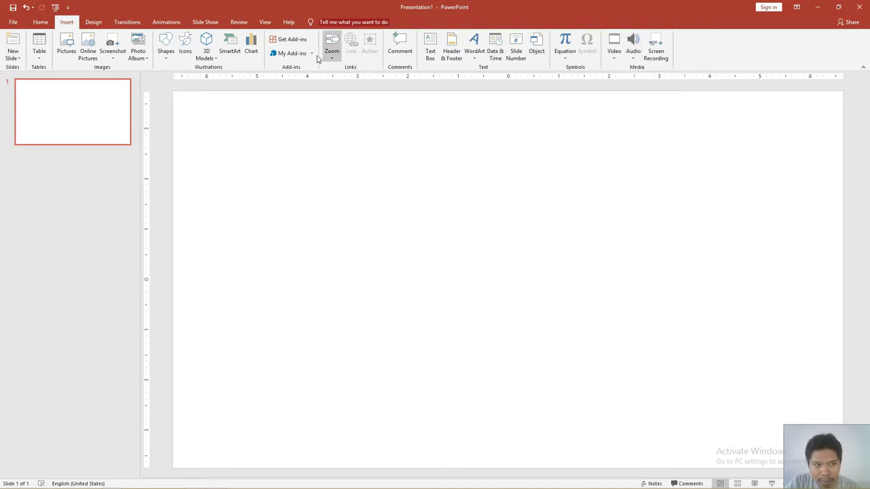
click(117, 60)
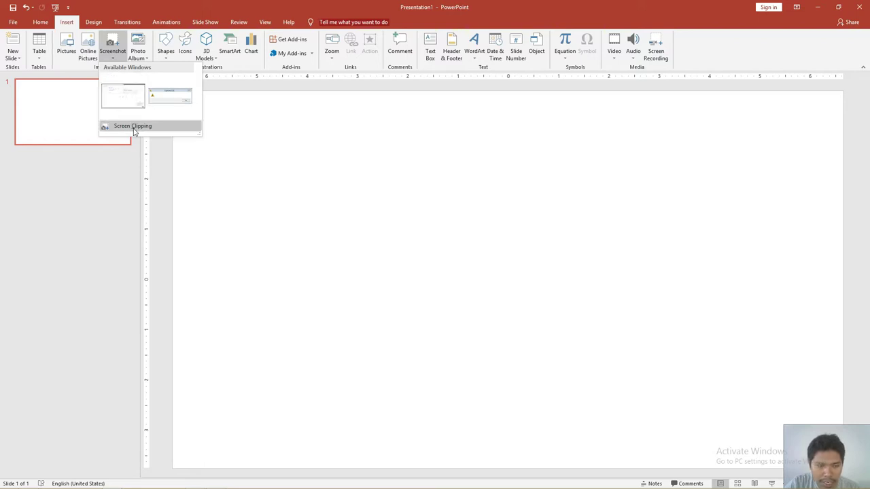
click(134, 128)
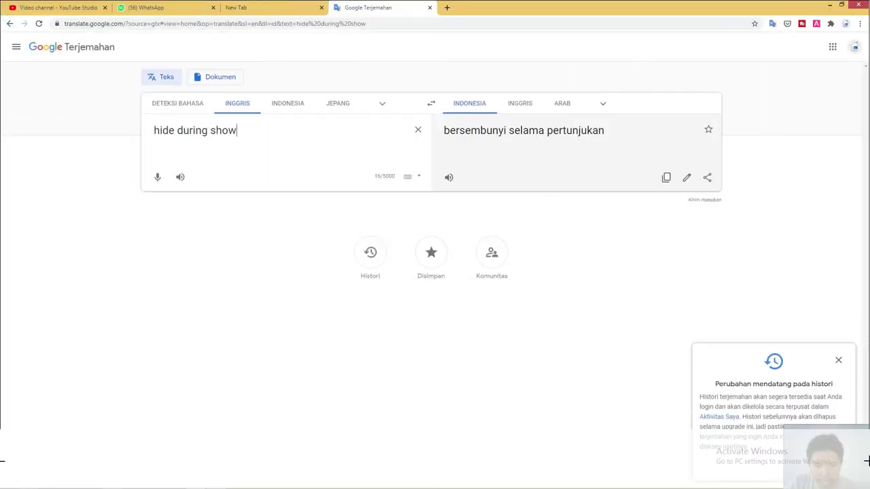
drag(6, 6, 868, 488)
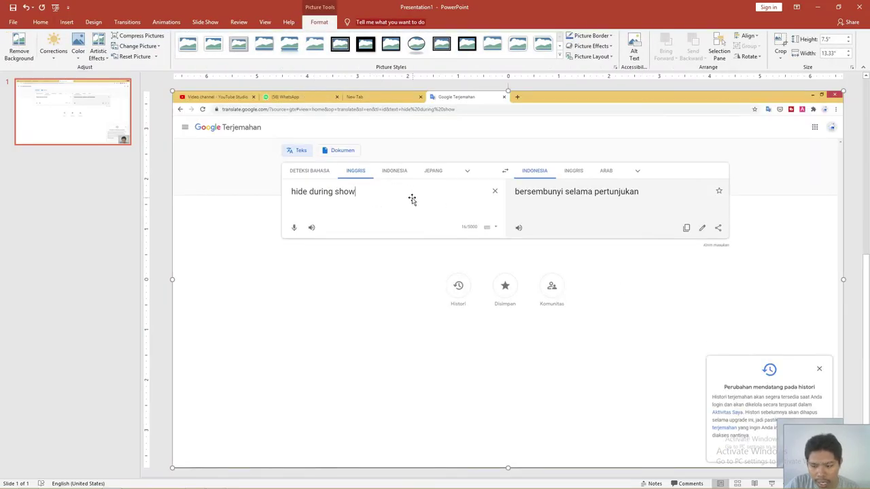
click(428, 170)
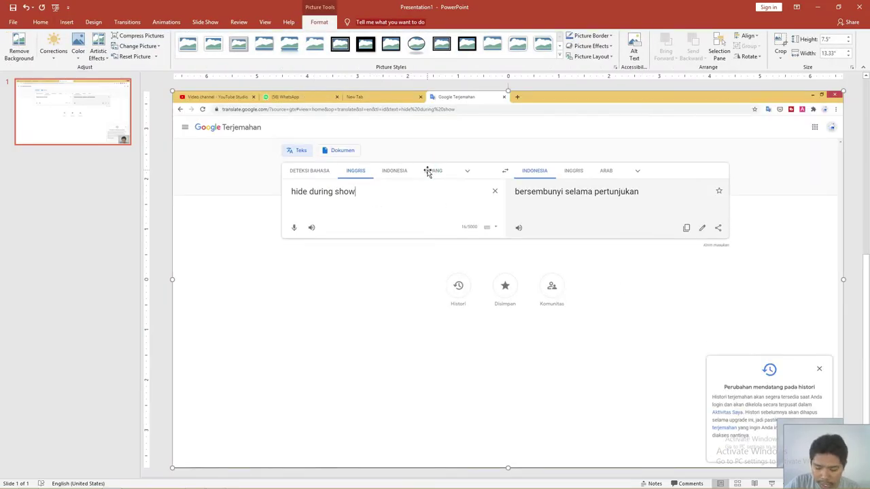
key(Delete)
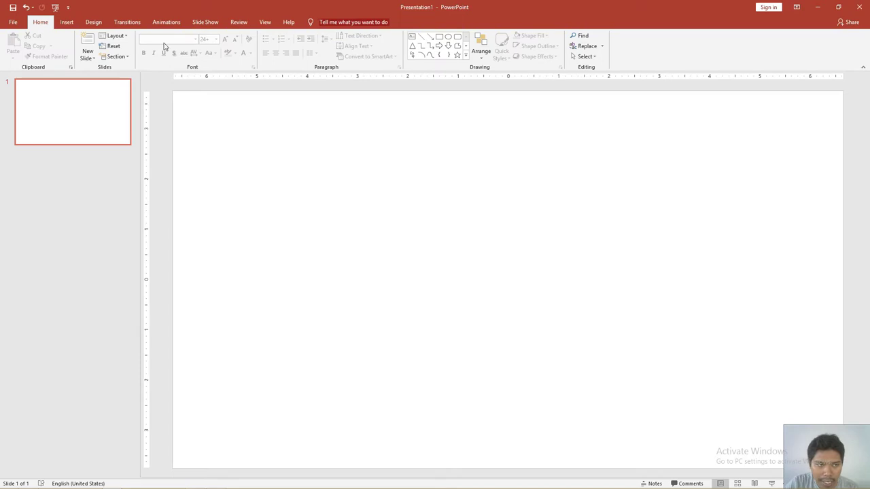
Step: Start a new Screen Recording from the Insert tab's Media group over the Google Translate page
click(68, 22)
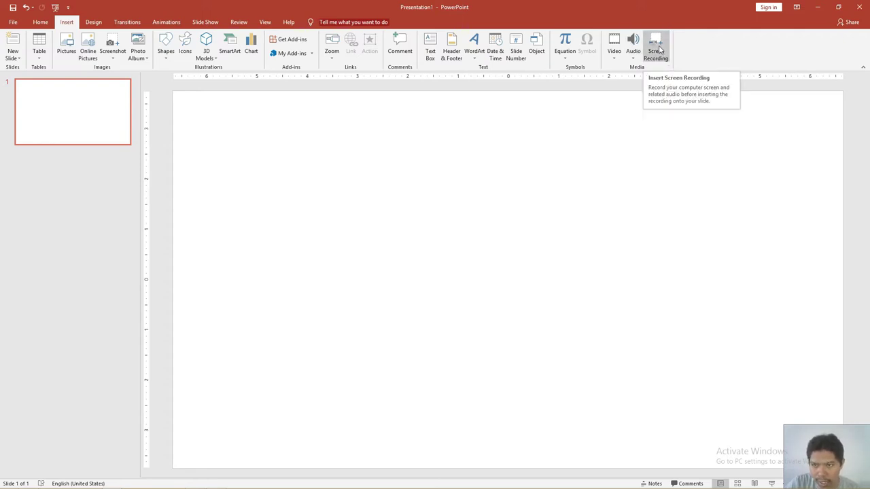
click(658, 49)
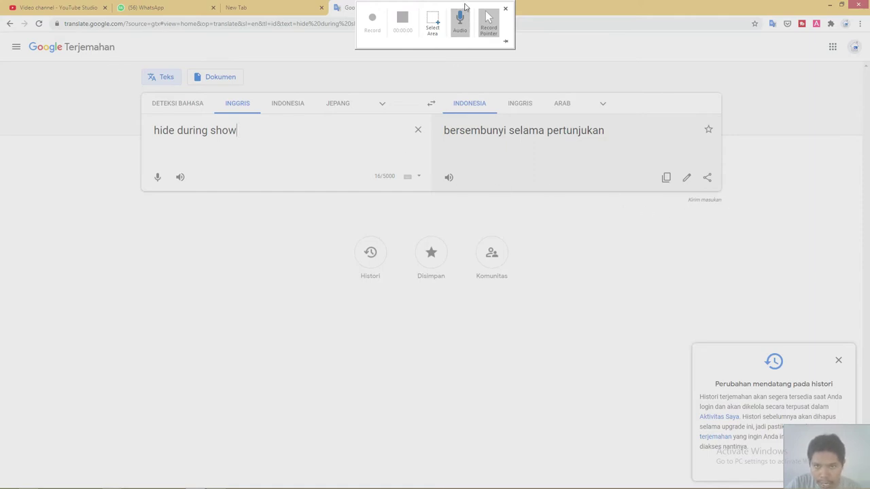
Step: Turn on audio capture and select the whole screen as the recording area
click(462, 14)
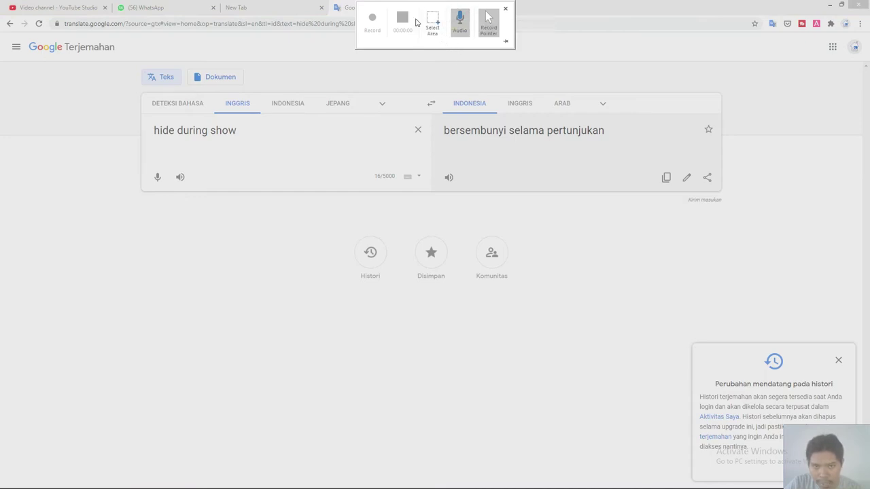
click(432, 22)
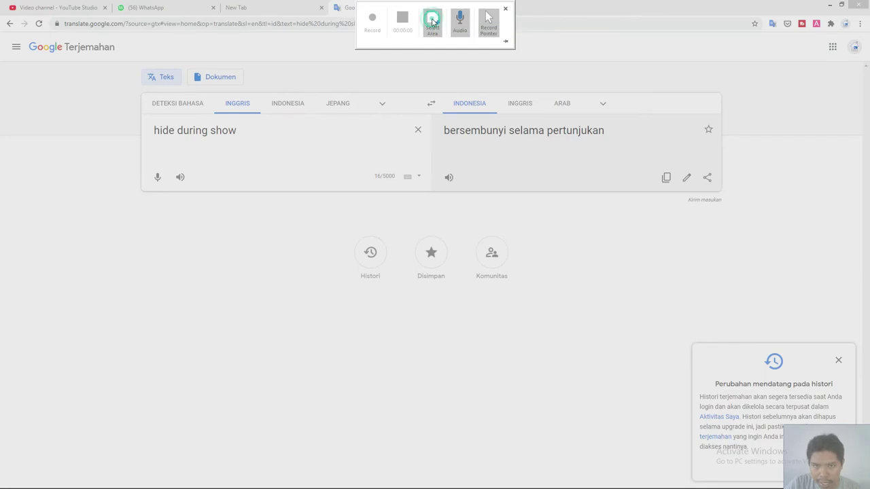
mouse_move(6, 6)
mouse_down()
mouse_move(867, 453)
mouse_move(307, 302)
mouse_move(861, 451)
mouse_move(868, 488)
mouse_up()
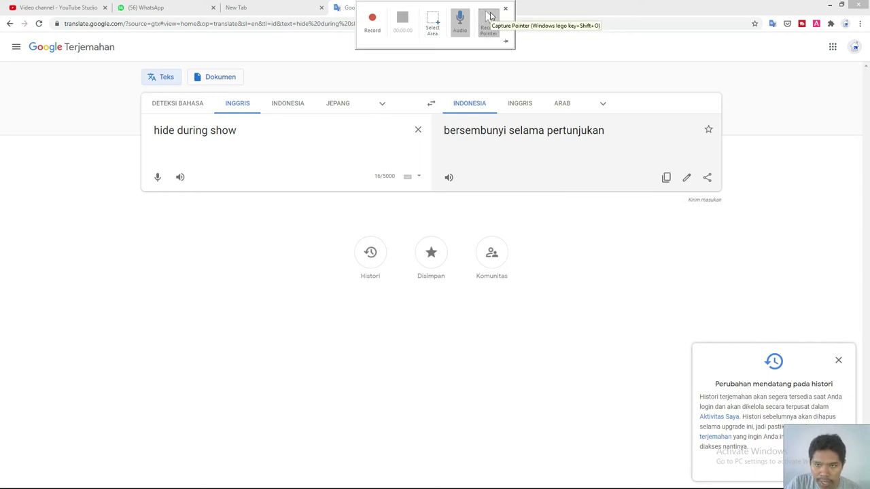
Step: Enable Record Pointer, leave the recording dock unpinned, and start recording the screen
click(490, 15)
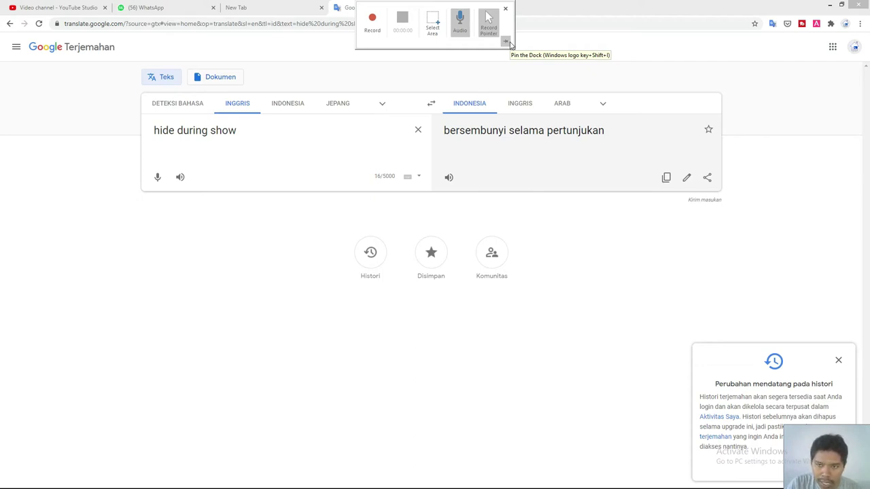
click(509, 44)
click(507, 45)
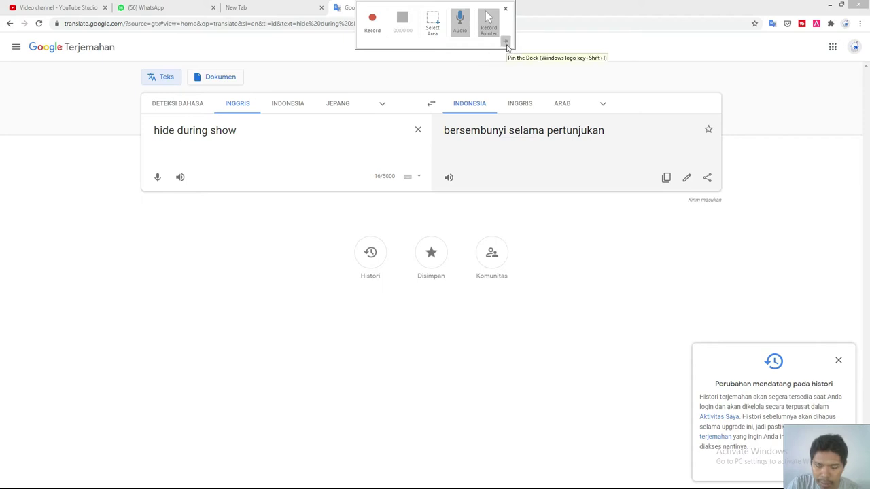
click(508, 45)
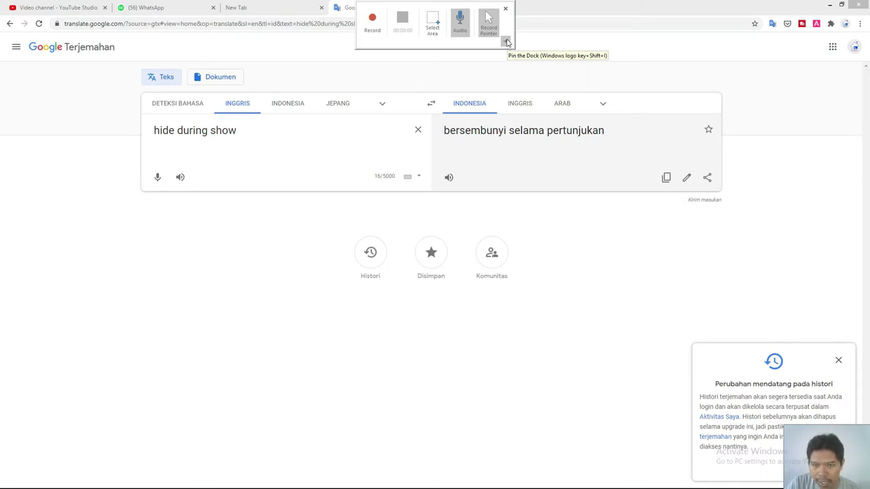
click(507, 43)
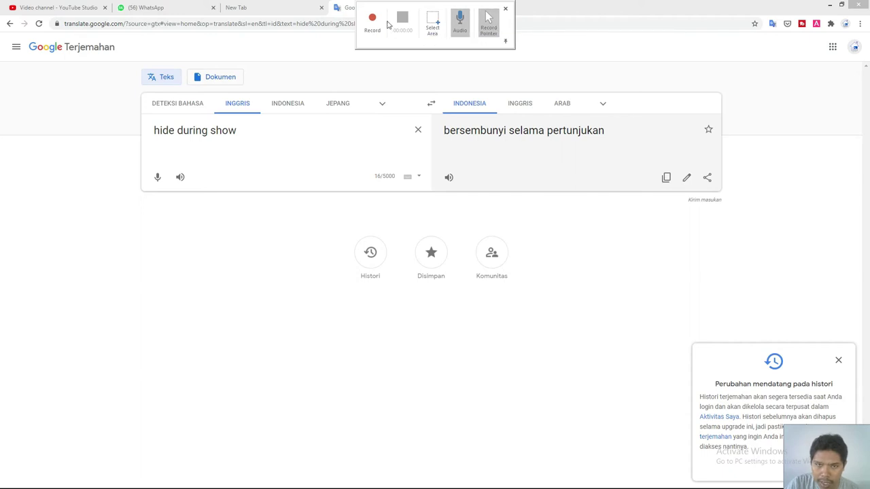
click(506, 45)
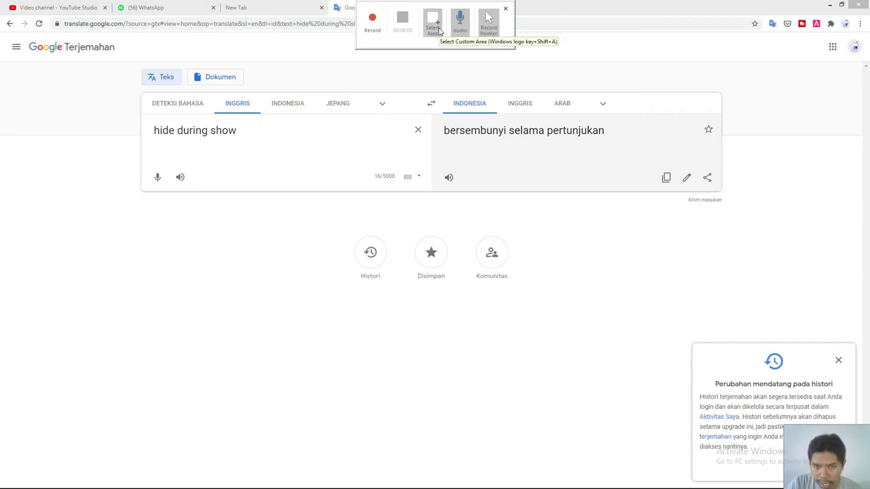
click(372, 22)
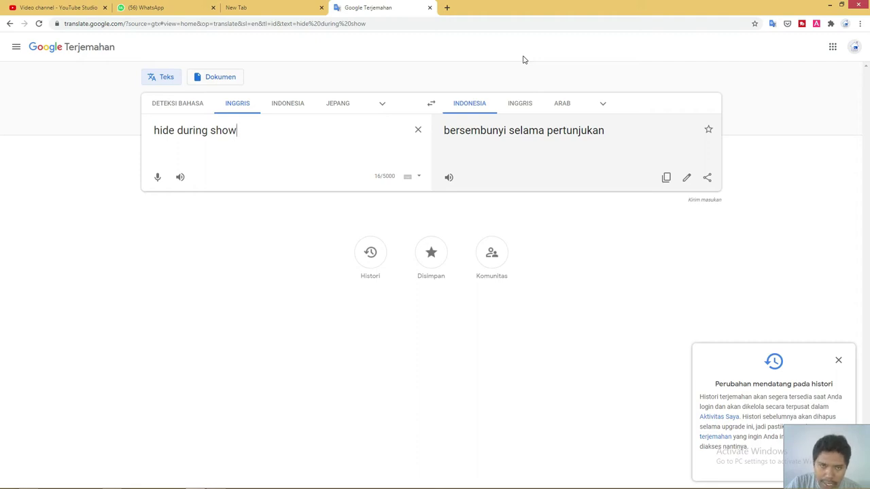
Step: Minimize the browser, dismiss the Explorer.EXE warning, and return to PowerPoint while recording continues
click(830, 6)
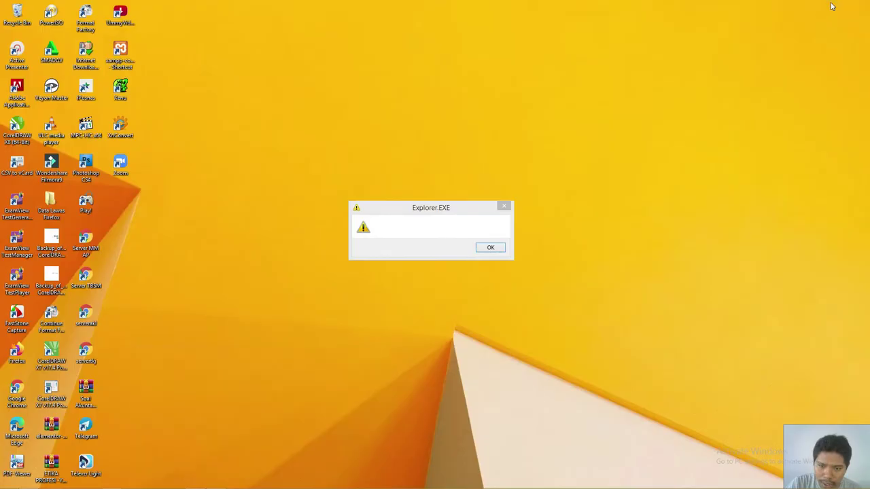
click(502, 247)
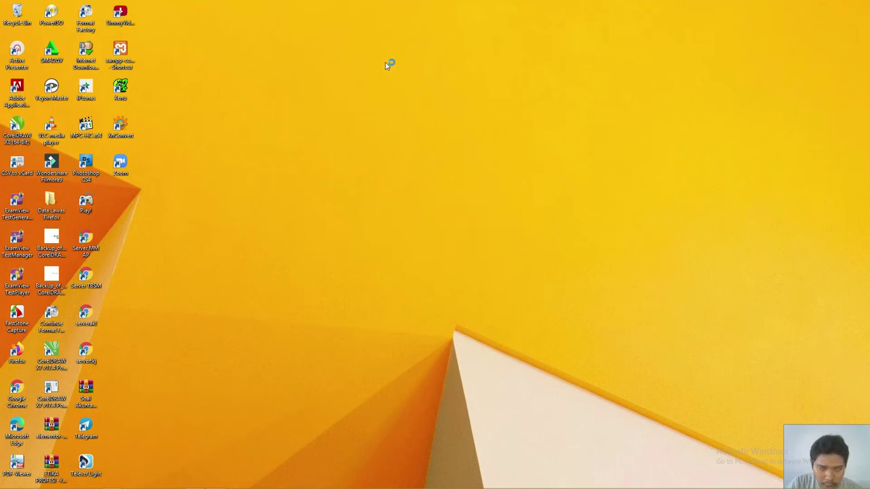
mouse_move(468, 3)
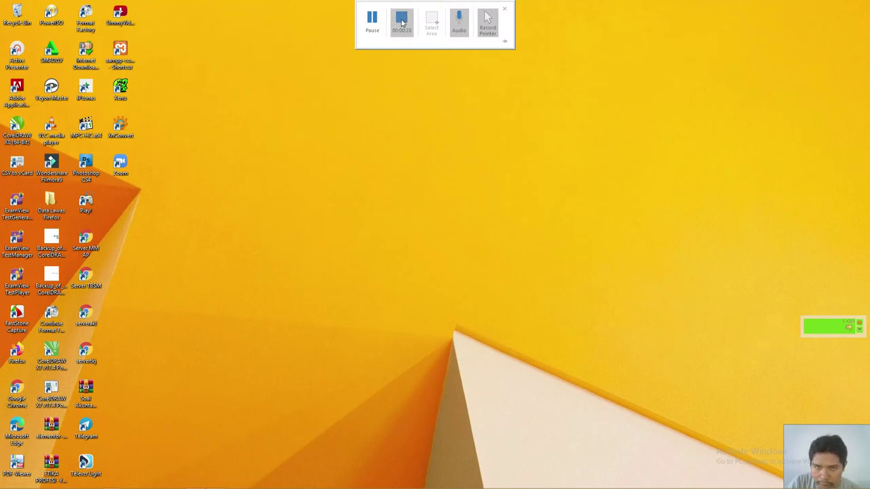
click(401, 22)
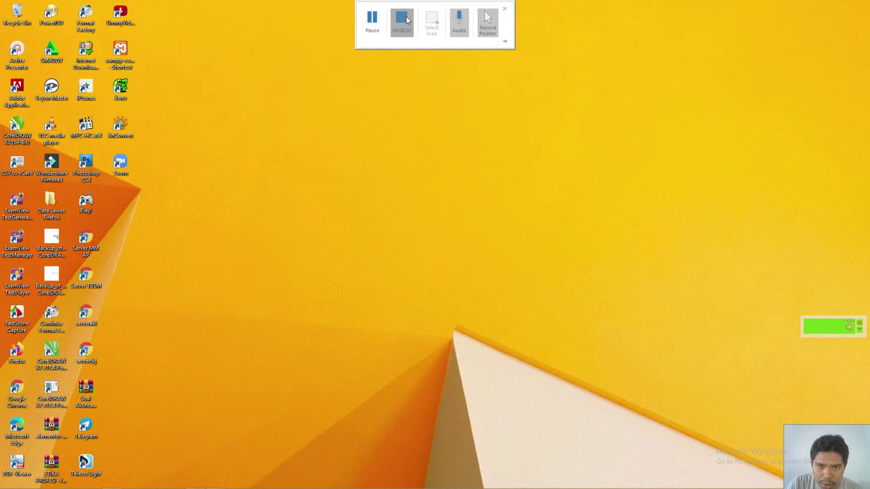
mouse_move(224, 486)
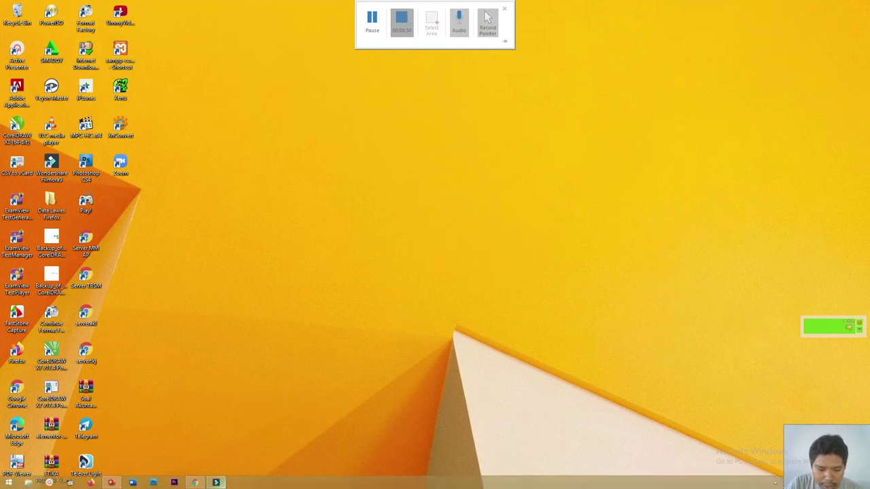
click(113, 483)
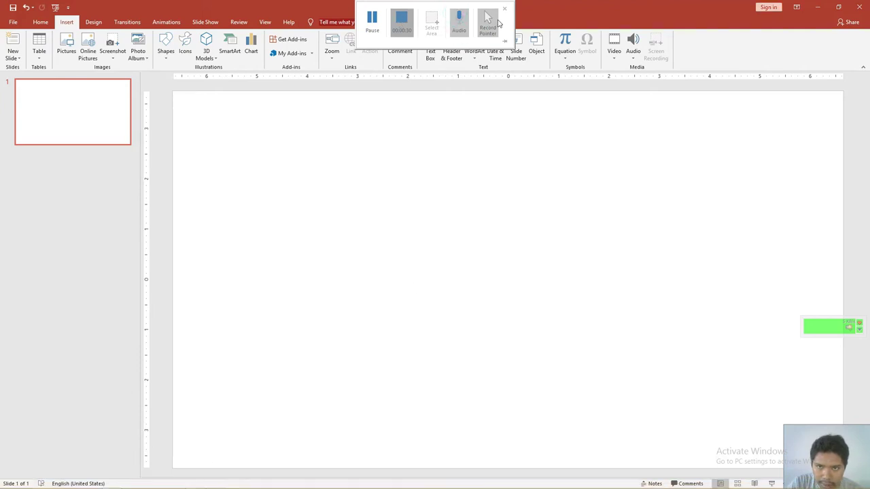
Step: Stop the 30-second recording to insert it, preview the video, and show its Playback settings
click(505, 10)
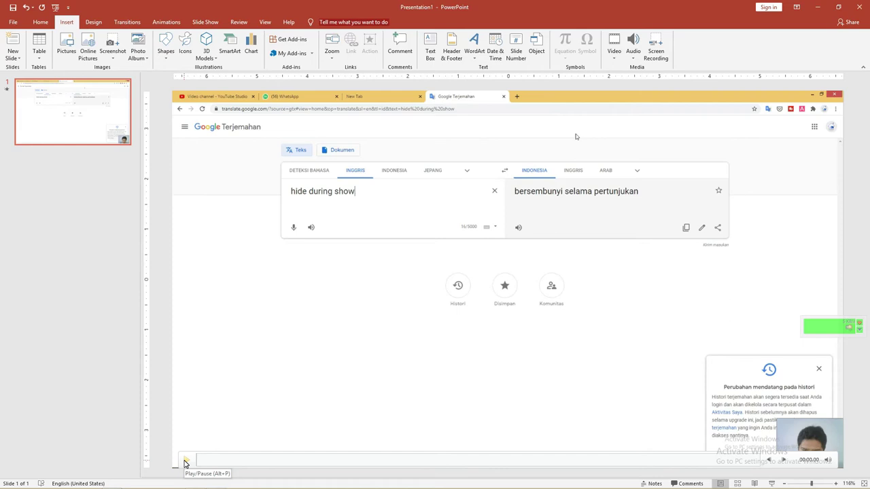
click(185, 462)
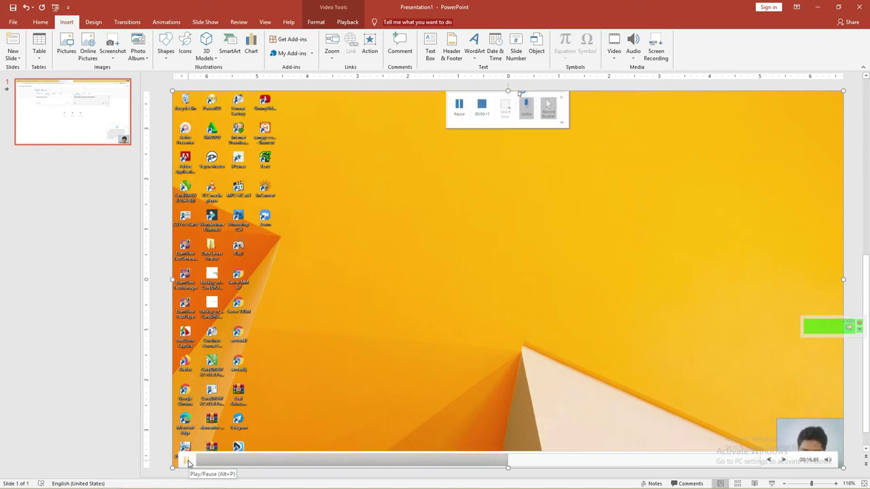
click(186, 460)
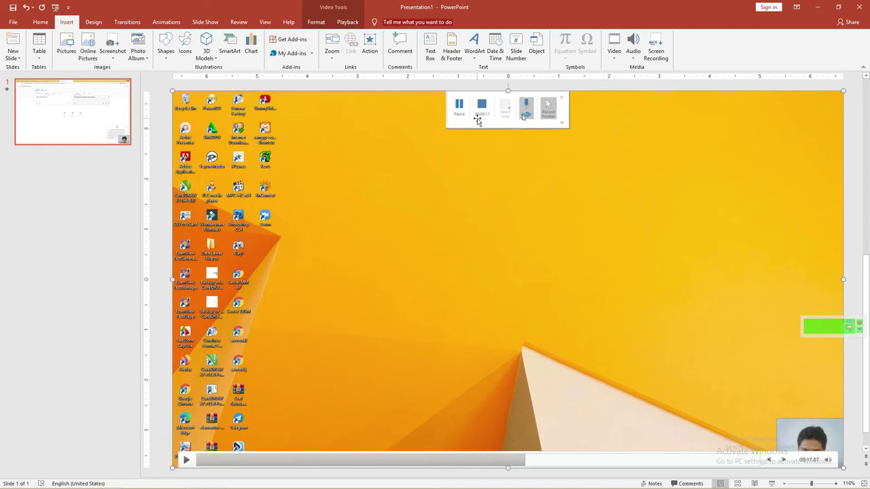
click(352, 26)
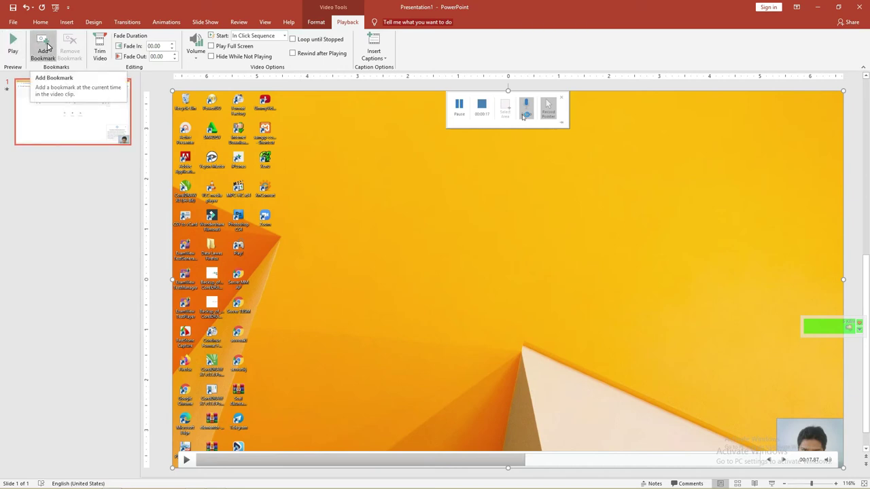
Step: Trim the video to start at 00:06.062 and end at 00:17.243
click(100, 49)
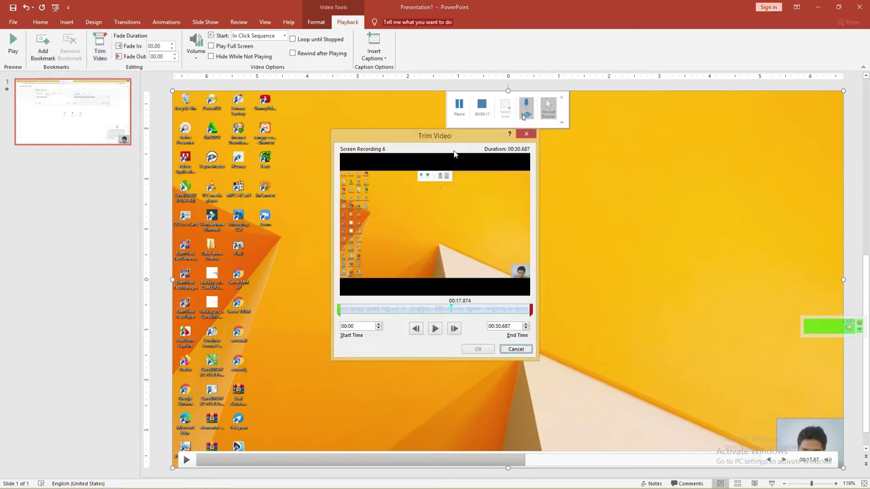
drag(457, 141, 347, 121)
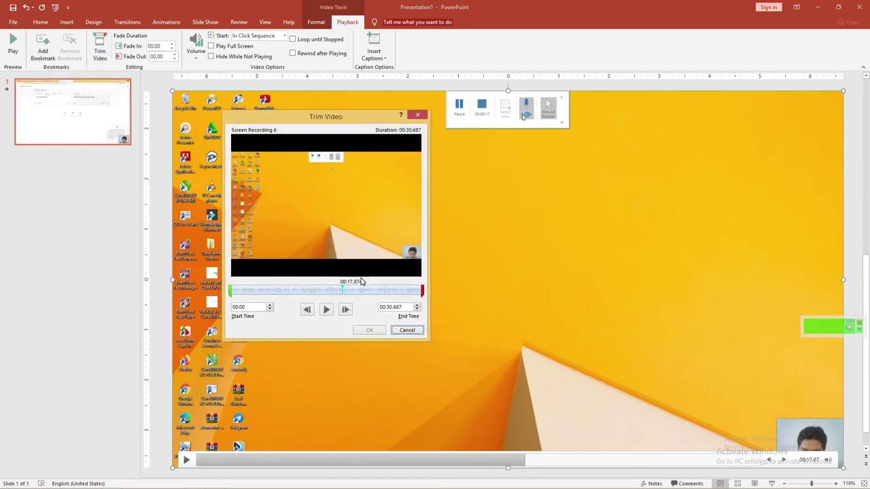
drag(421, 291, 339, 291)
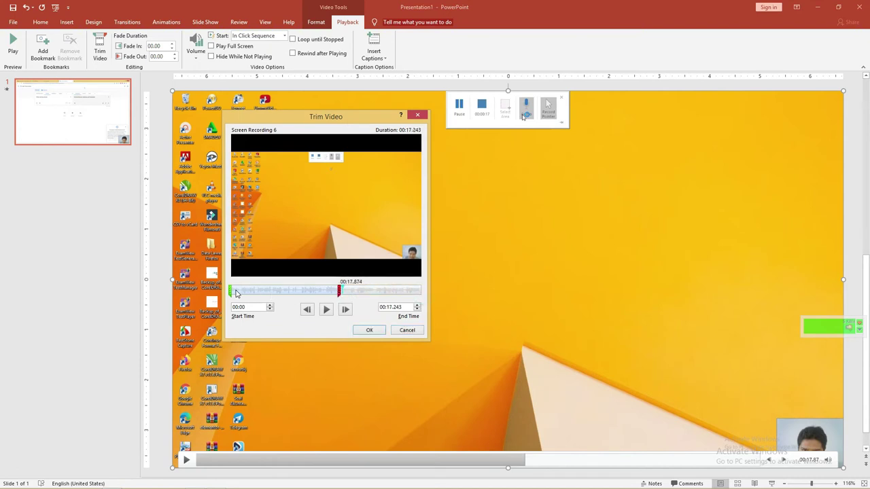
drag(231, 290, 267, 290)
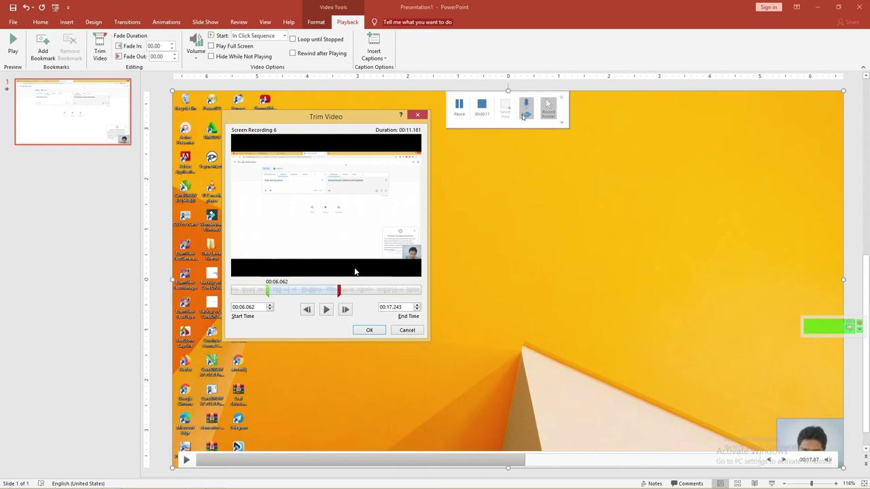
drag(267, 291, 207, 291)
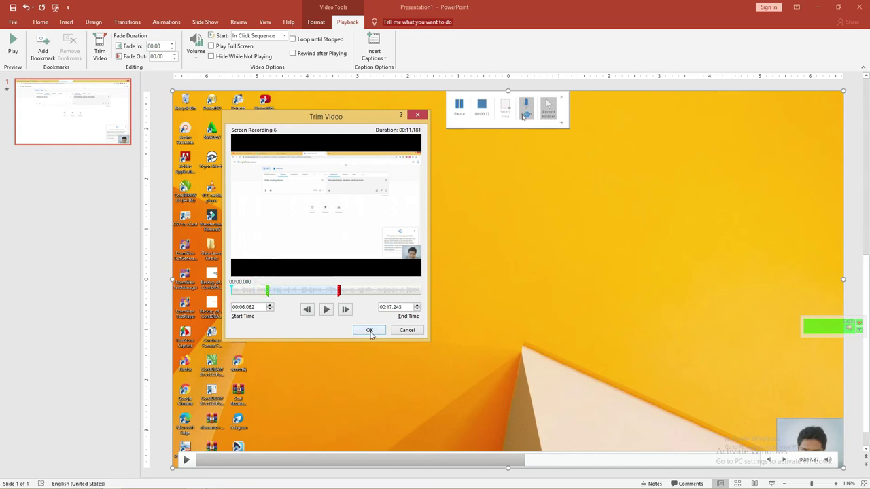
click(407, 330)
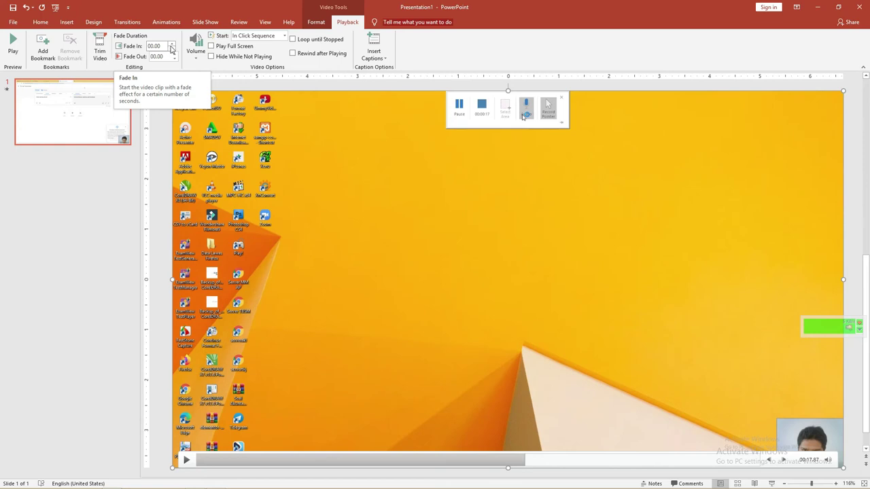
Step: Set the video's Fade In to 01.00 and Fade Out to 01.50 seconds
click(172, 43)
click(171, 44)
click(172, 43)
click(172, 43)
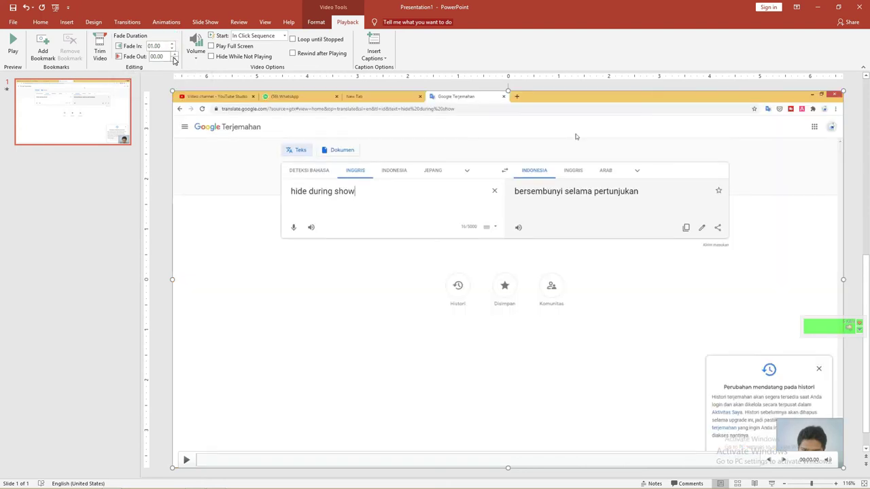
click(174, 54)
click(175, 54)
click(175, 54)
click(175, 54)
click(174, 55)
click(175, 55)
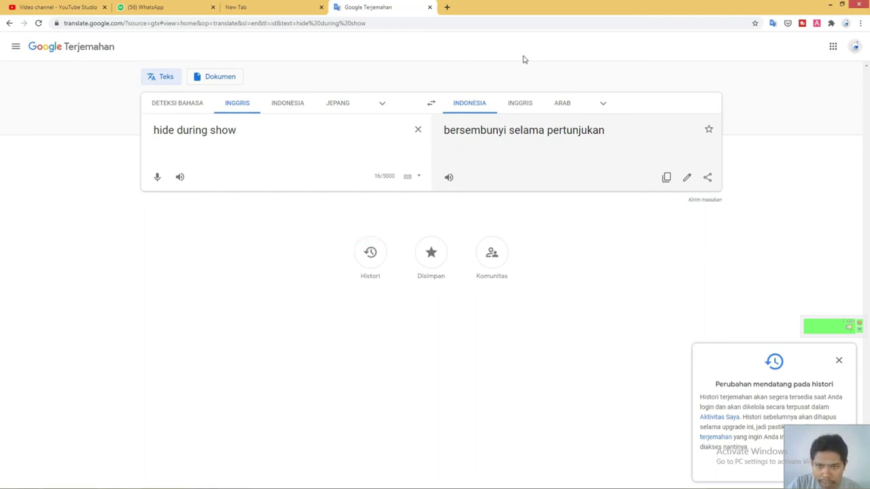
key(alt+Tab)
key(alt+Tab)
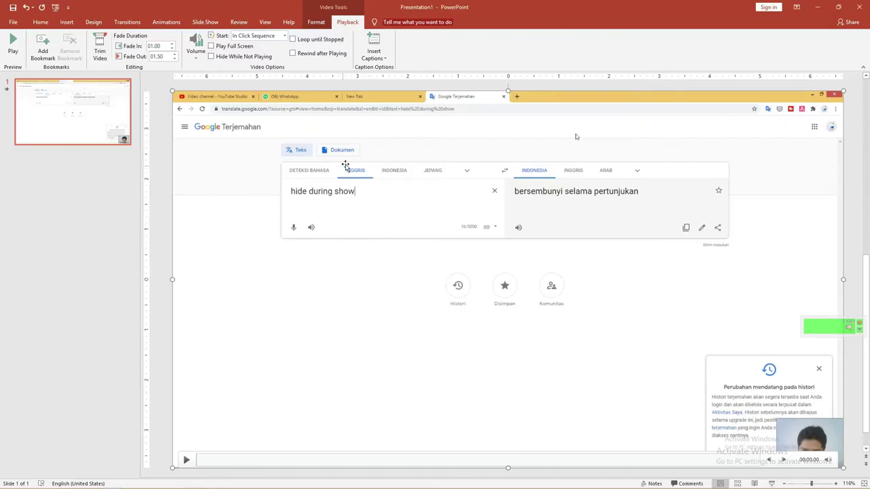
click(164, 47)
click(196, 60)
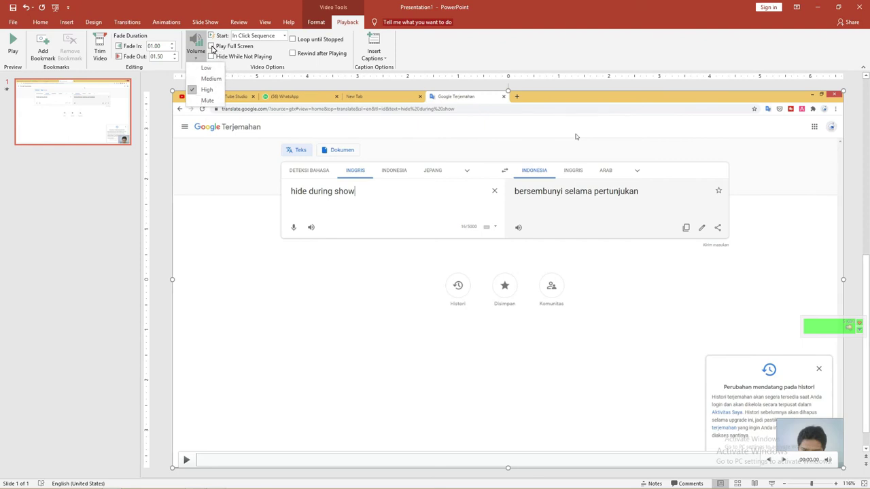
click(213, 49)
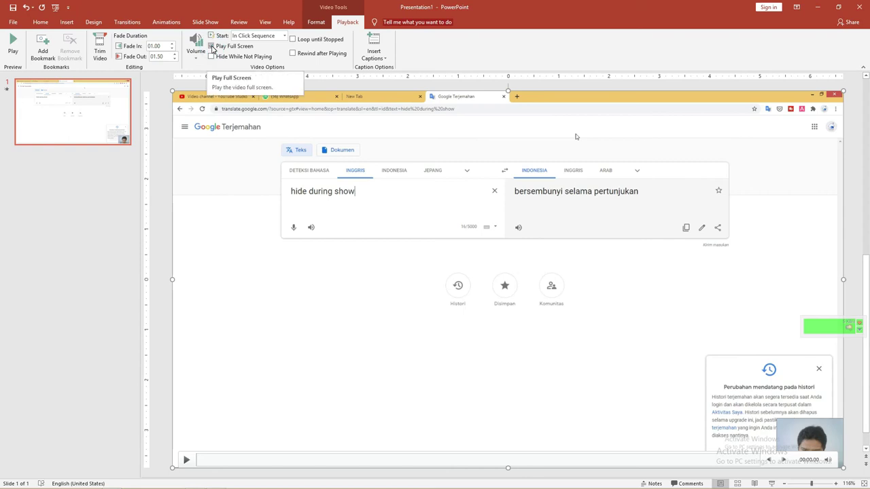
click(251, 37)
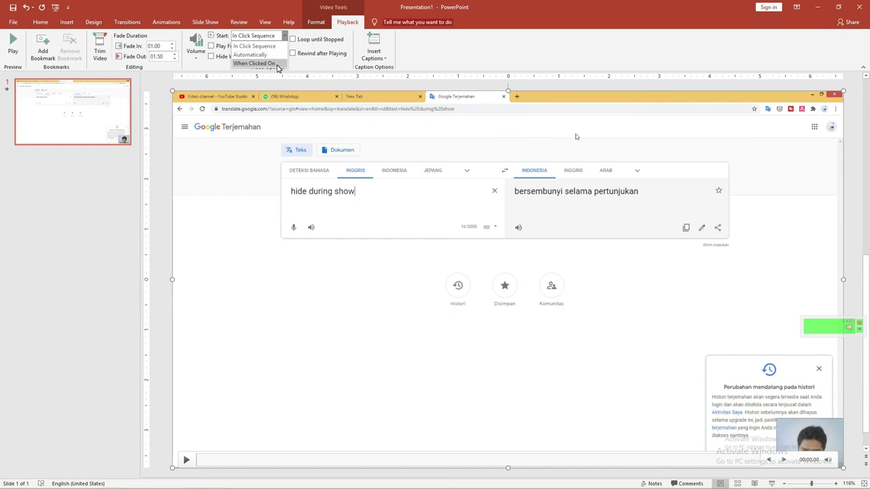
click(312, 64)
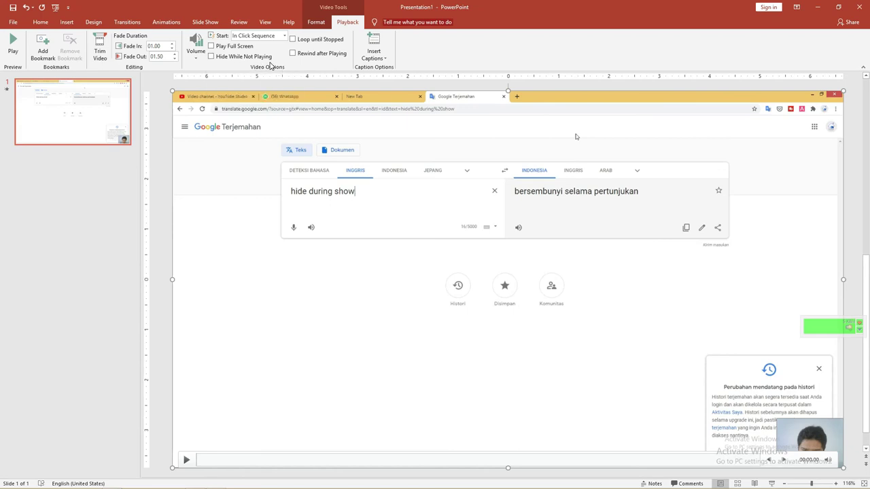
click(211, 56)
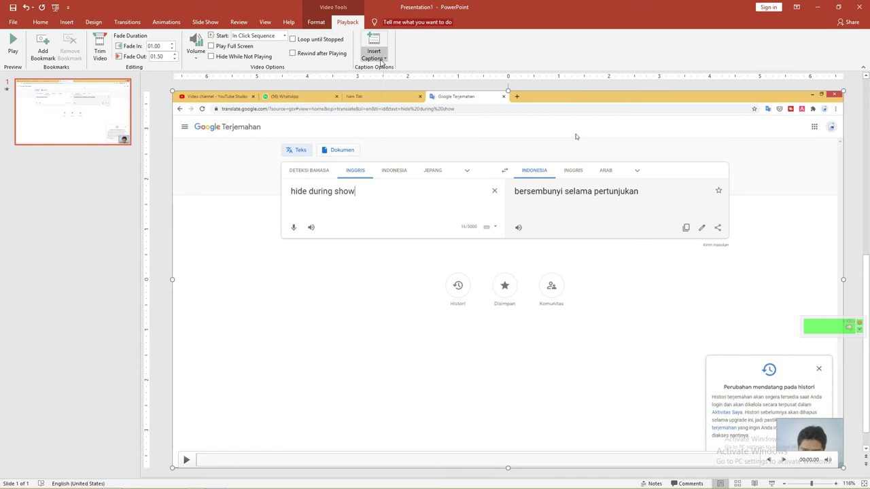
click(382, 58)
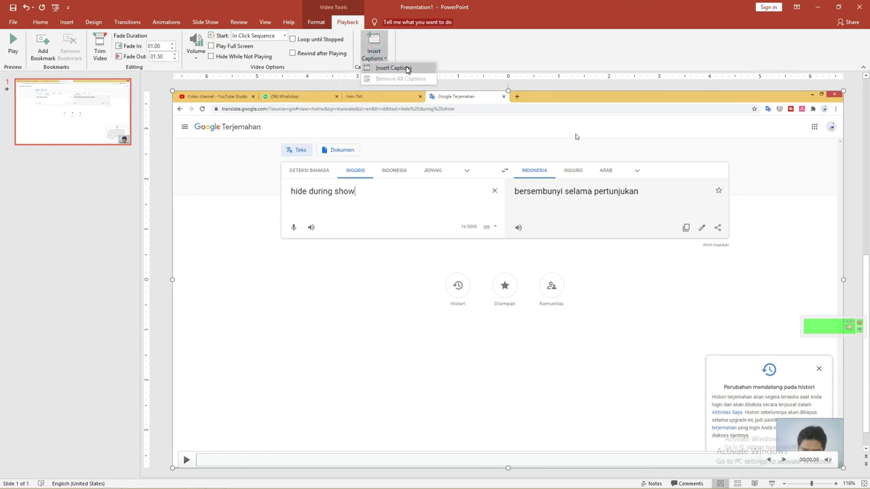
click(407, 68)
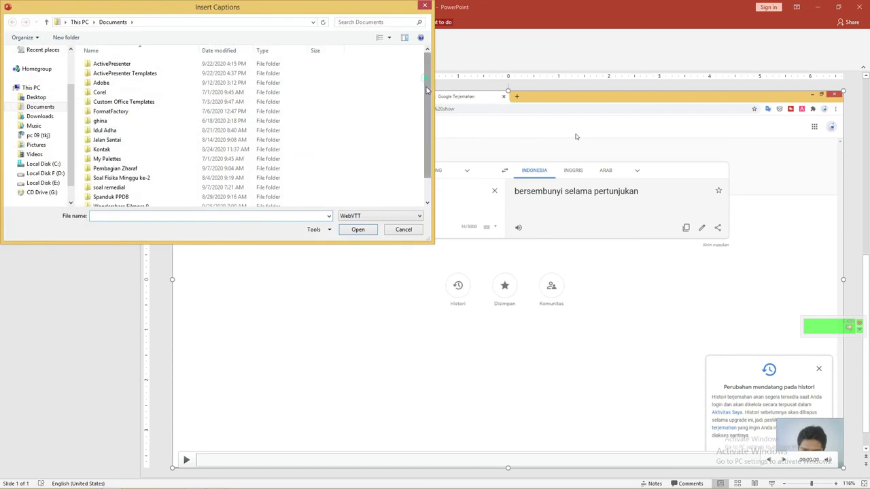
scroll(428, 86, down, 1)
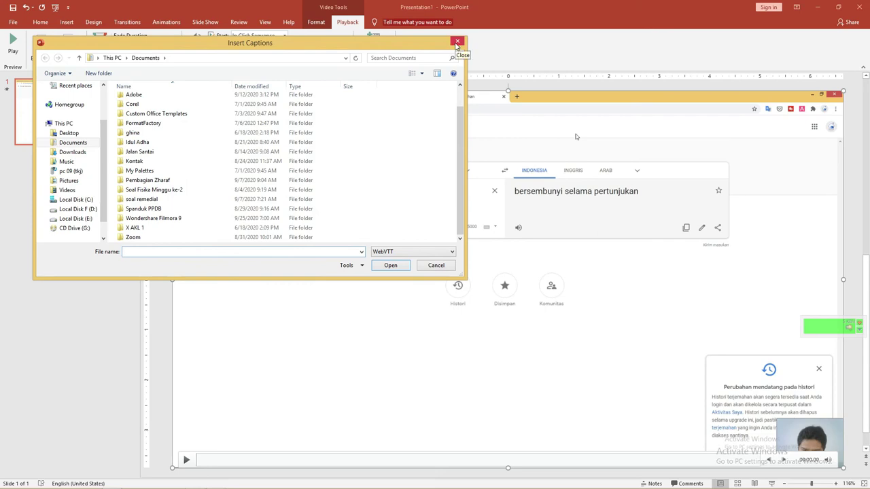
click(457, 44)
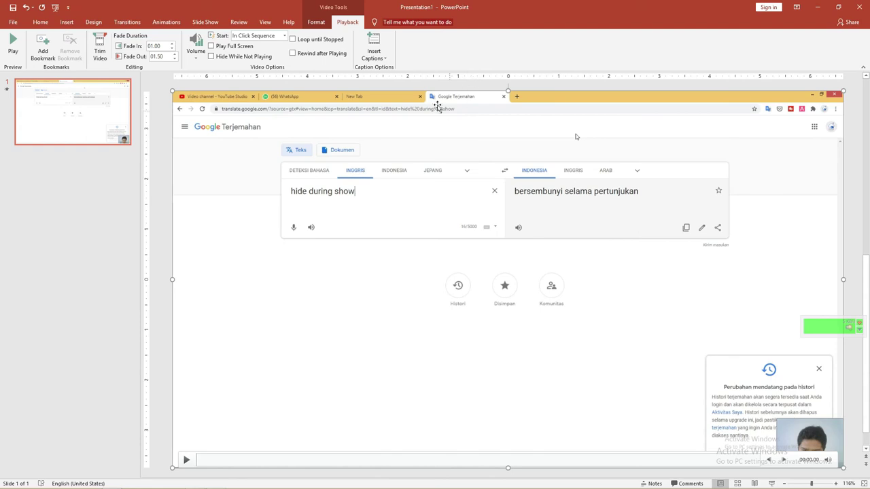
scroll(429, 102, down, 1)
scroll(428, 102, down, 2)
scroll(429, 103, up, 2)
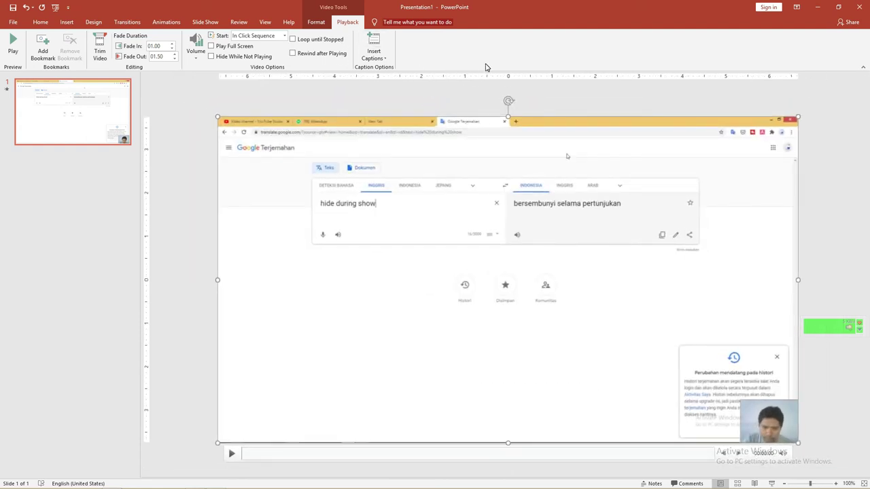
Step: Cancel the Record Audio recorder, then browse Audio on My PC to the Backsound Tutorial folder
click(67, 22)
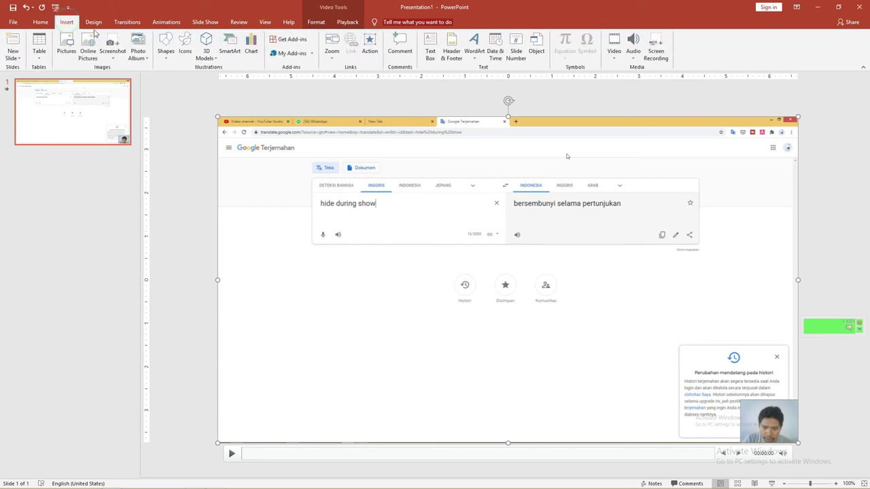
click(632, 49)
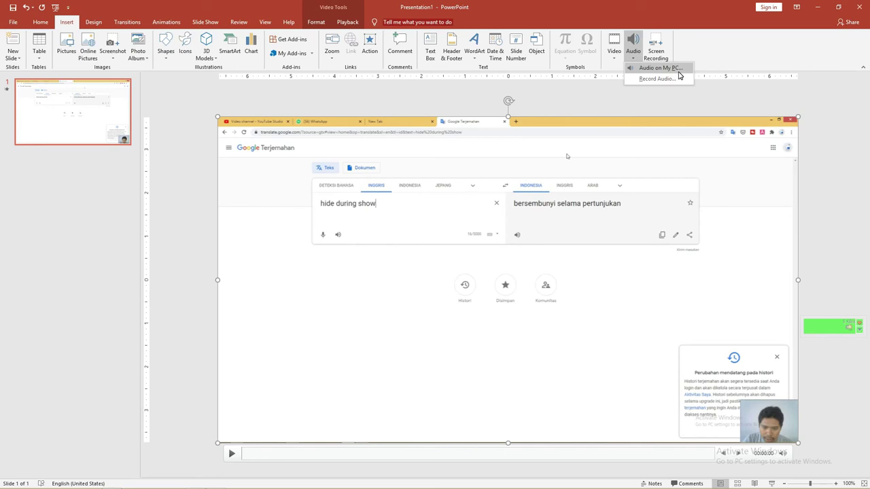
click(655, 79)
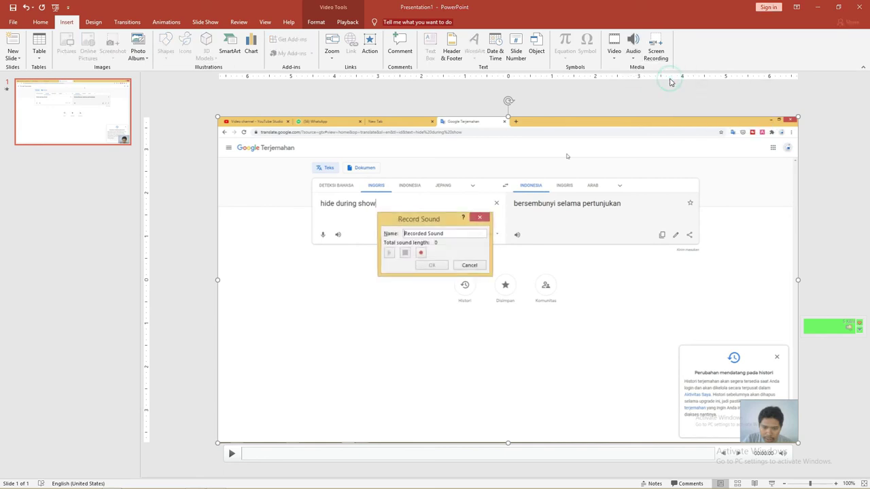
drag(420, 219, 380, 192)
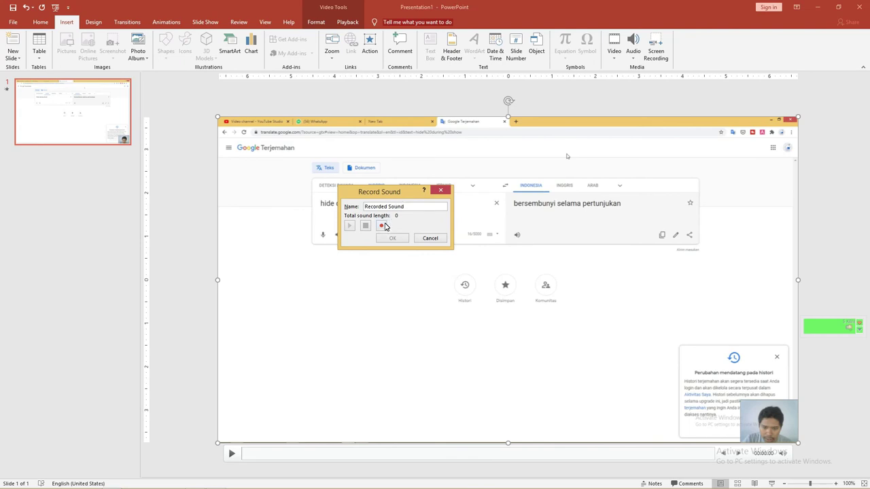
click(440, 191)
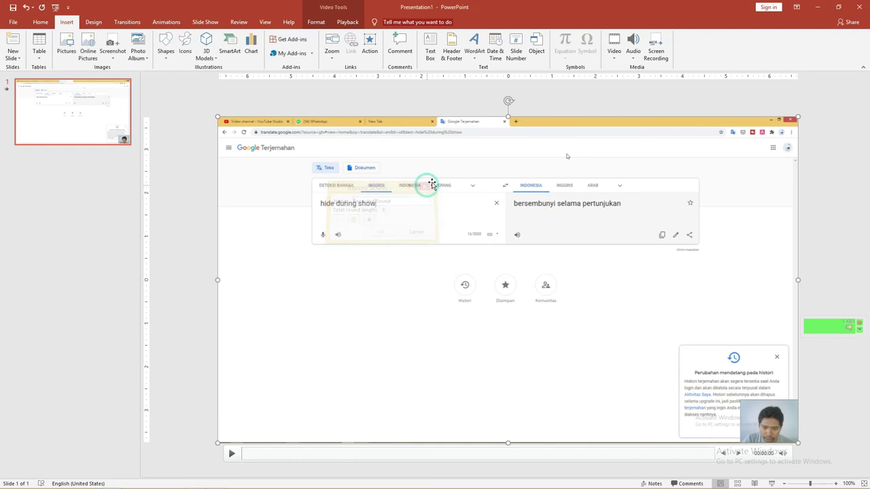
click(631, 54)
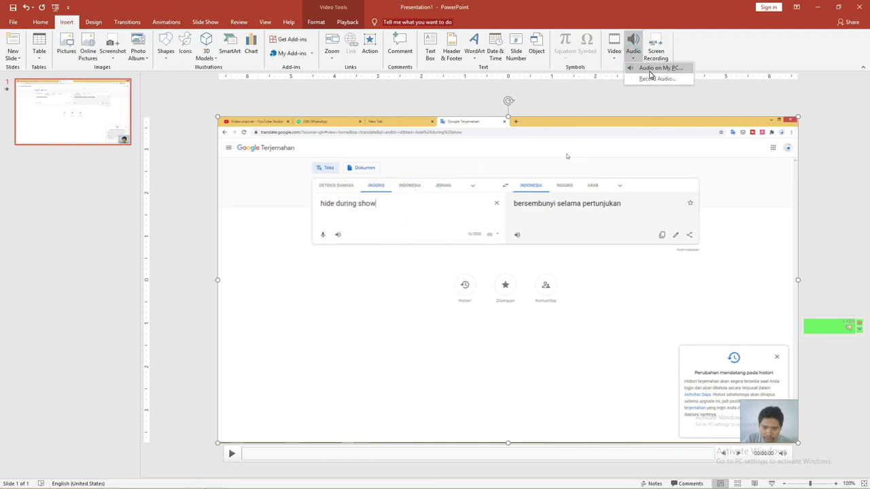
click(650, 71)
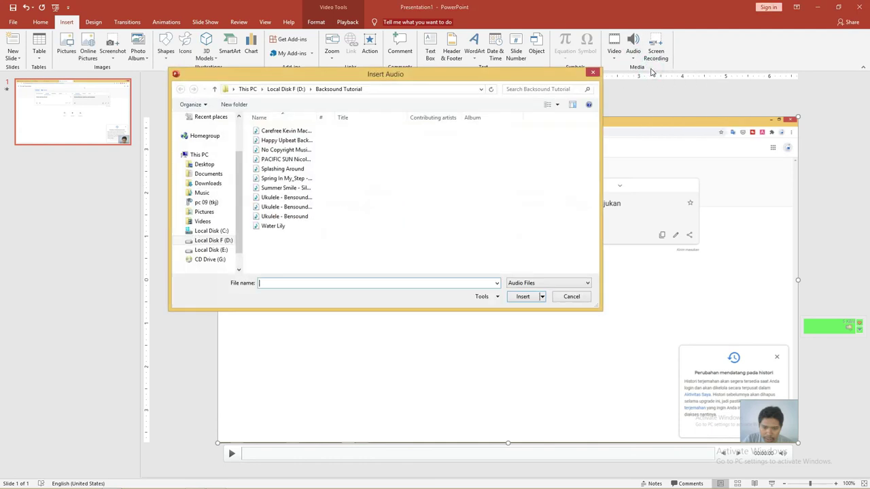
Step: Insert the Happy Upbeat background music file from Backsound Tutorial onto the slide
click(296, 130)
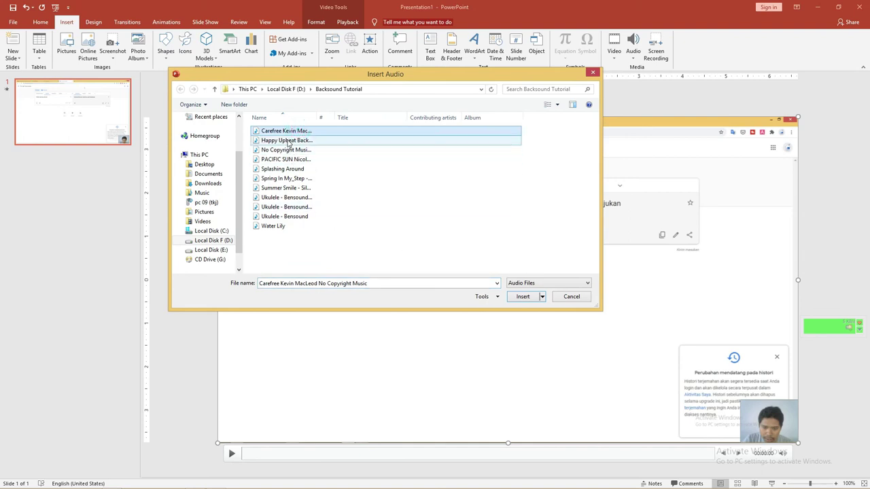
click(288, 140)
click(518, 298)
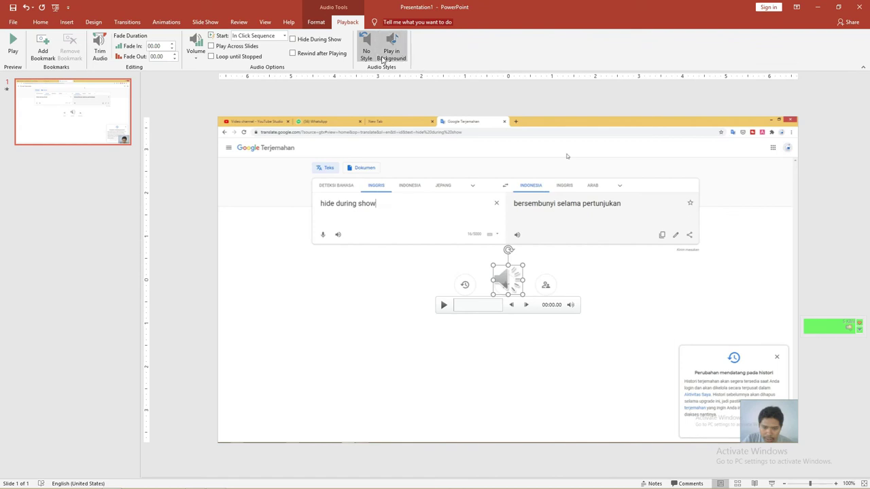
Step: Set the music clip to Play in Background and choose a level from the Volume list
click(393, 49)
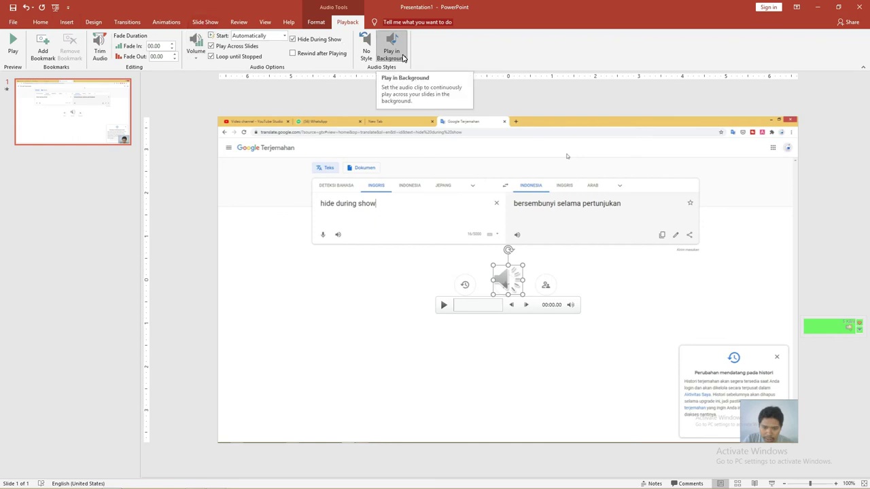
click(194, 61)
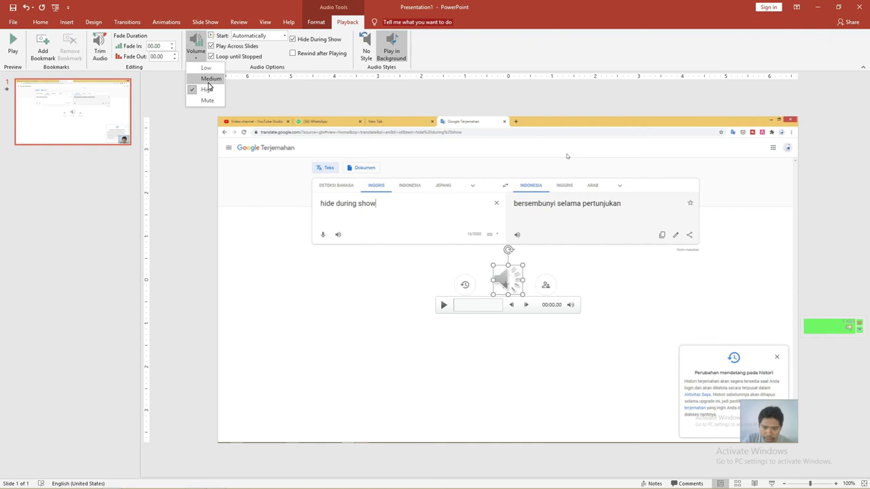
click(209, 85)
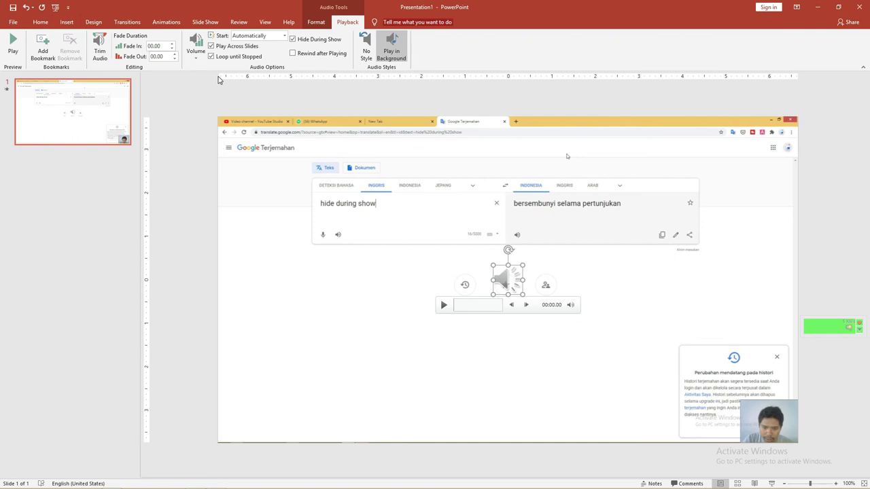
key(F5)
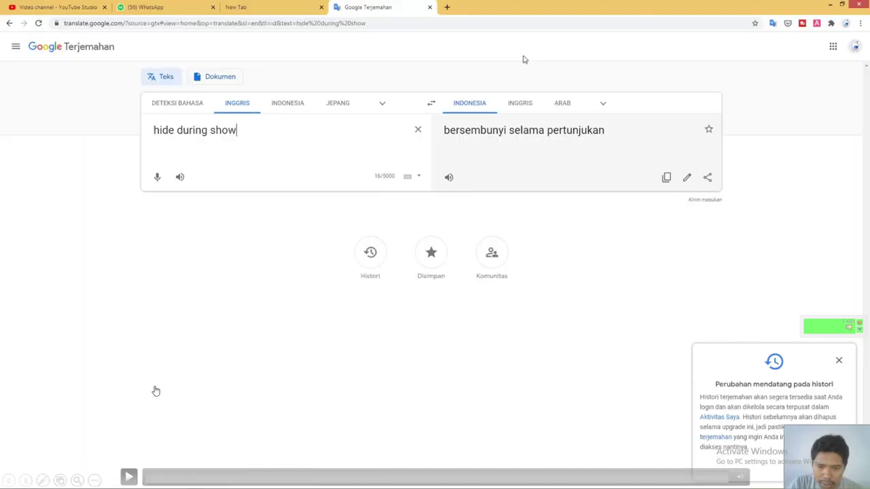
click(128, 476)
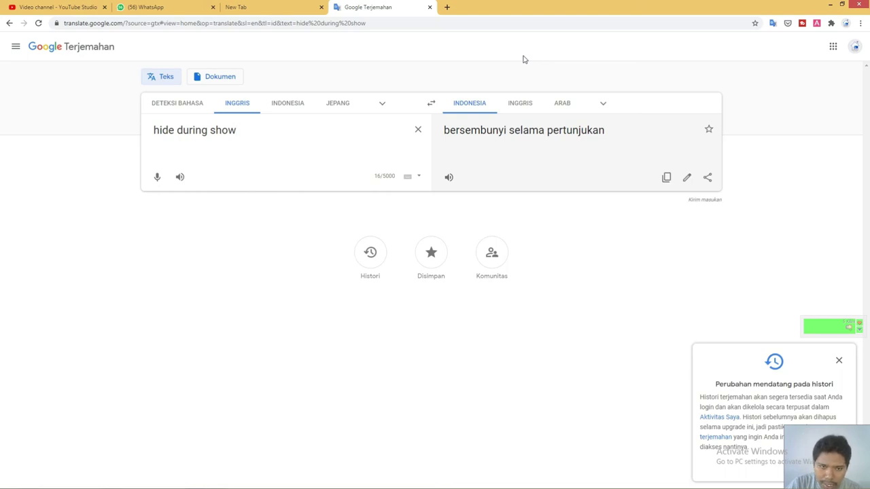
click(830, 6)
click(490, 247)
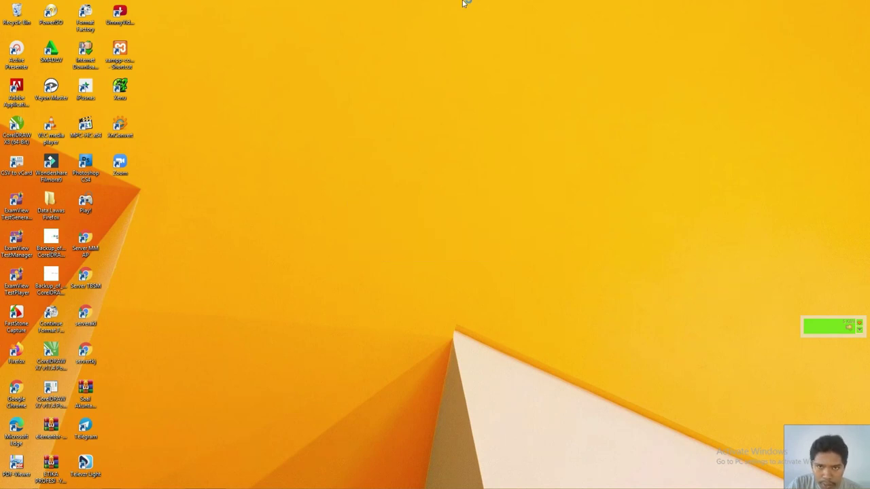
mouse_move(466, 2)
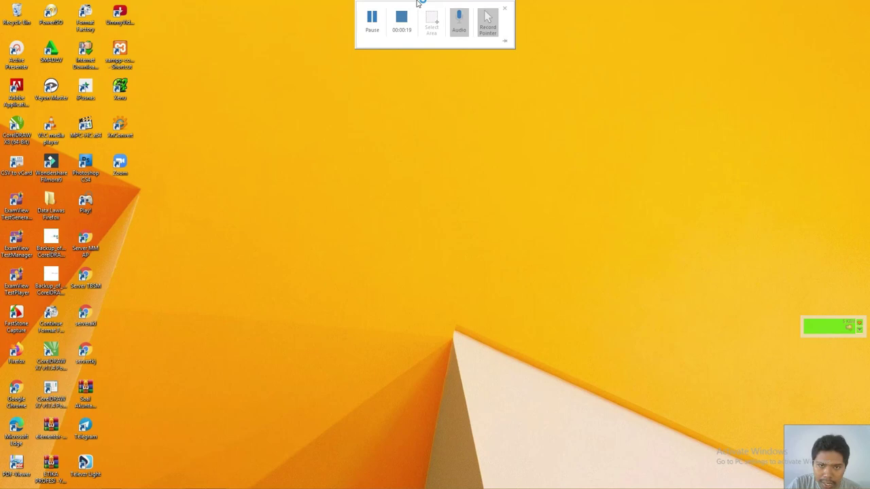
click(401, 17)
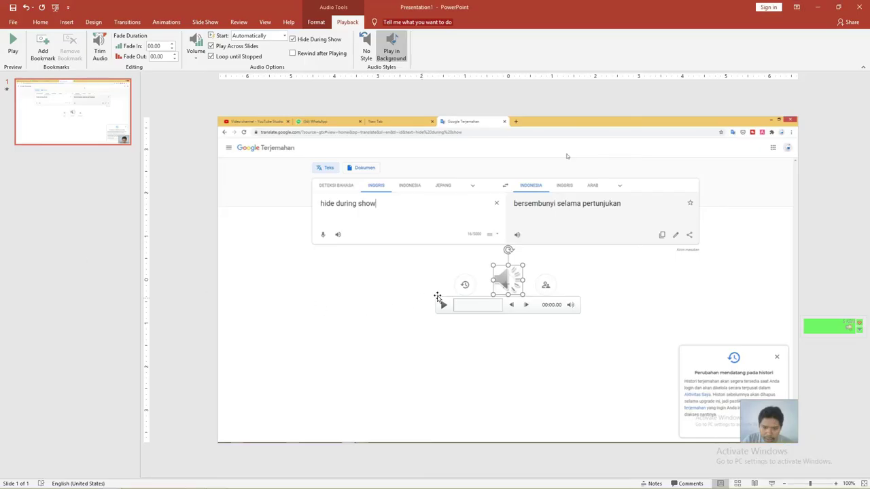